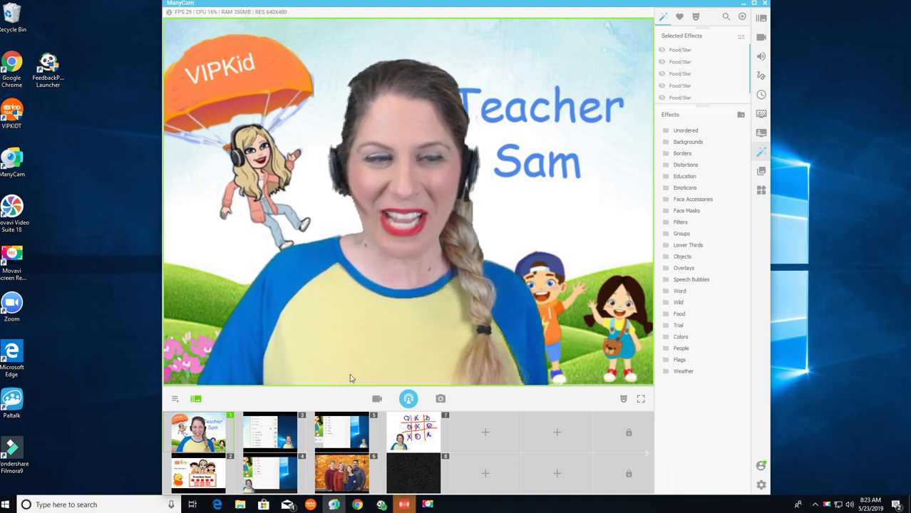
# Step: Search Windows for 'mirr' and launch the Mirroring360 app
pyautogui.click(99, 504)
pyautogui.click(94, 174)
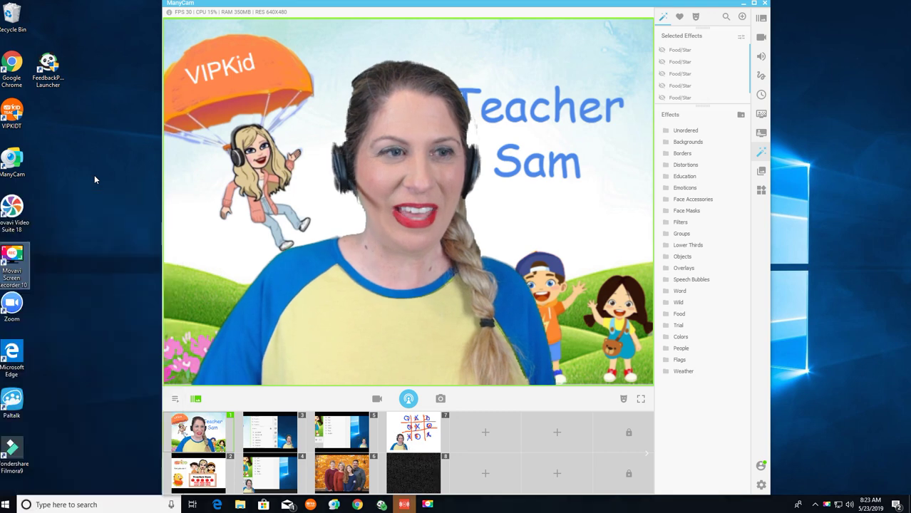
pyautogui.click(86, 504)
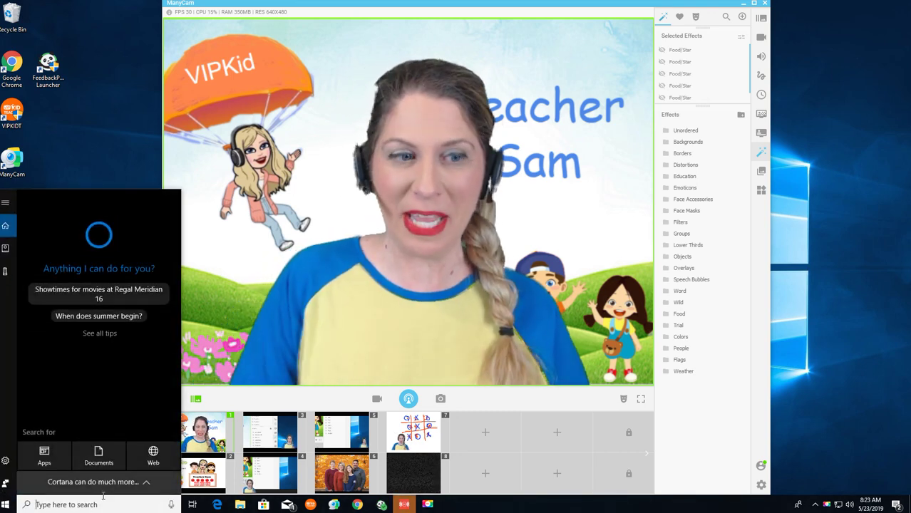
pyautogui.write('mirr')
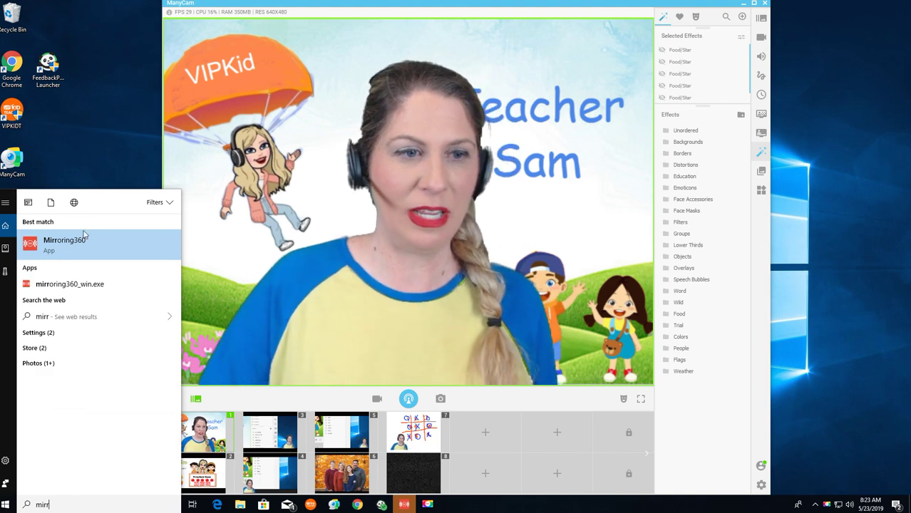
pyautogui.click(171, 205)
pyautogui.click(117, 180)
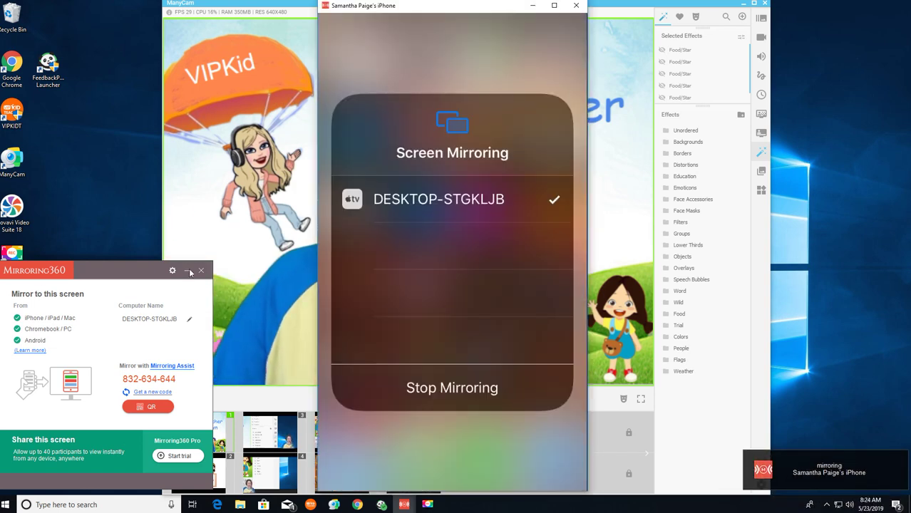
# Step: Minimize Mirroring360 and move the iPhone mirror window to the desktop's left side
pyautogui.click(201, 270)
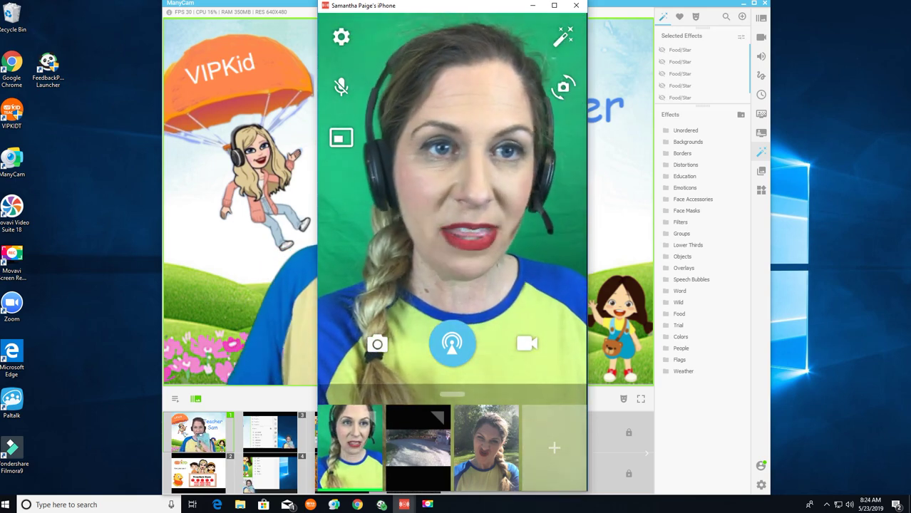
pyautogui.moveTo(371, 5); pyautogui.dragTo(103, 16)
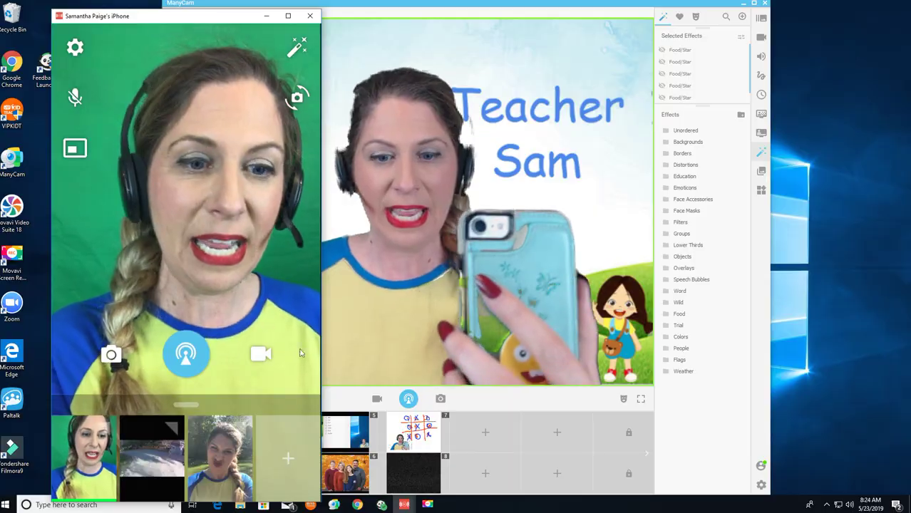
pyautogui.moveTo(414, 473)
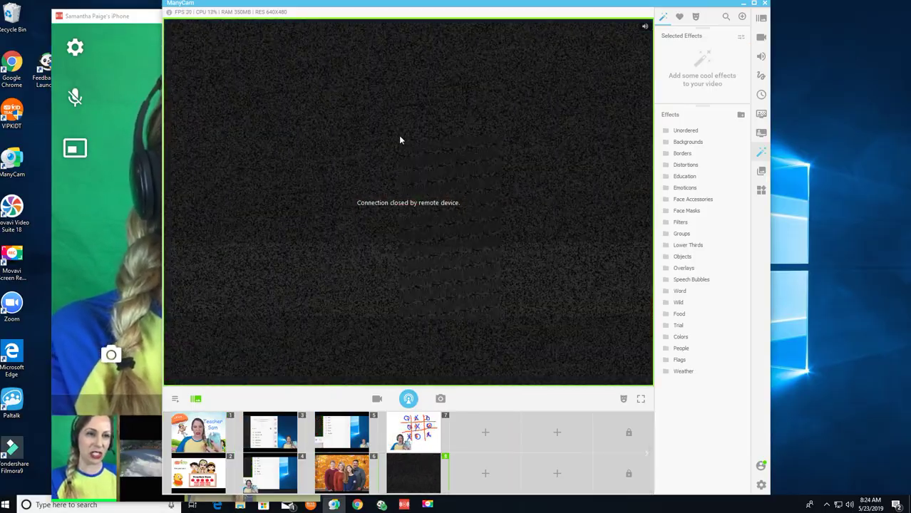
pyautogui.rightClick(400, 140)
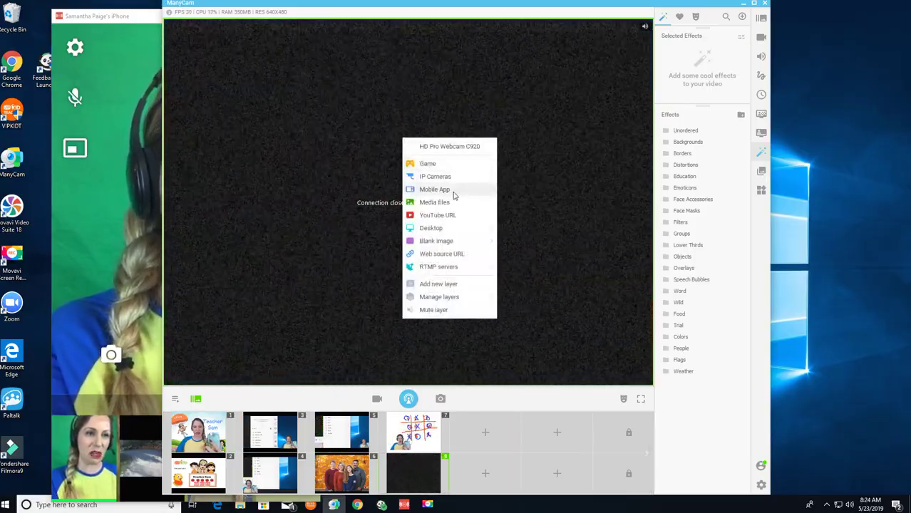
# Step: Set preset 8's source to Mobile App and move ManyCam right to uncover the iPhone view
pyautogui.click(454, 191)
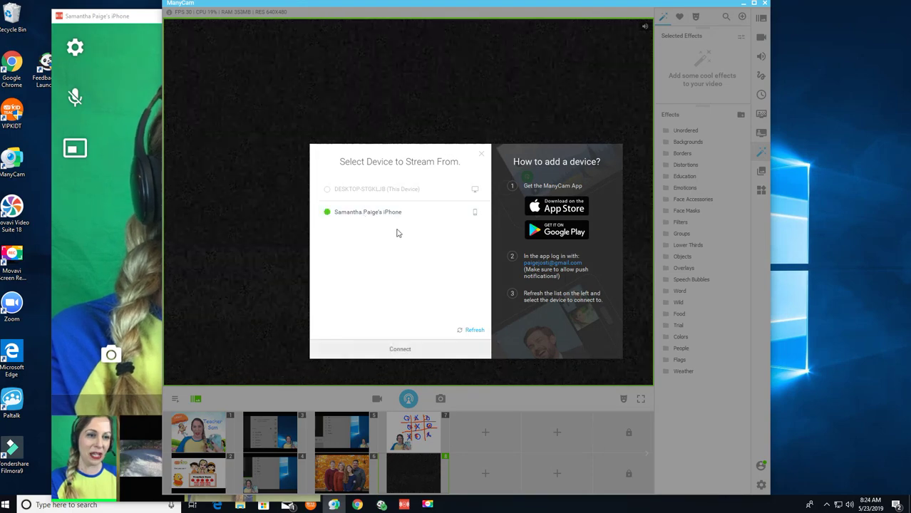
pyautogui.moveTo(401, 5); pyautogui.dragTo(534, 5)
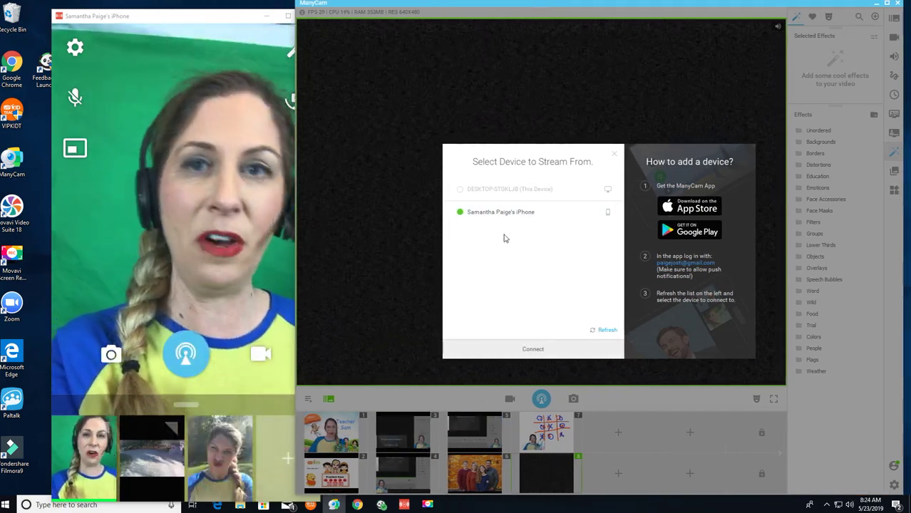
pyautogui.click(535, 349)
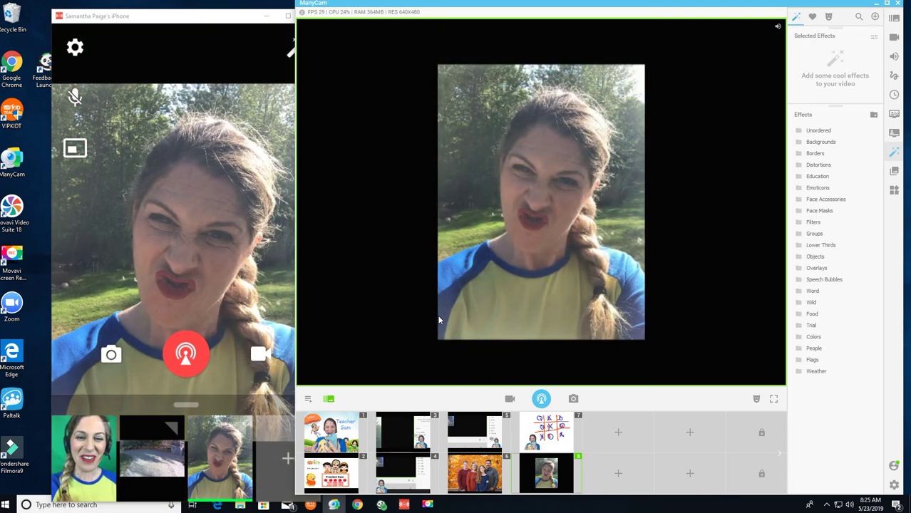
# Step: Switch ManyCam's live output to preset 1, Teacher Sam, and bring up Movavi Screen Recorder
pyautogui.click(335, 428)
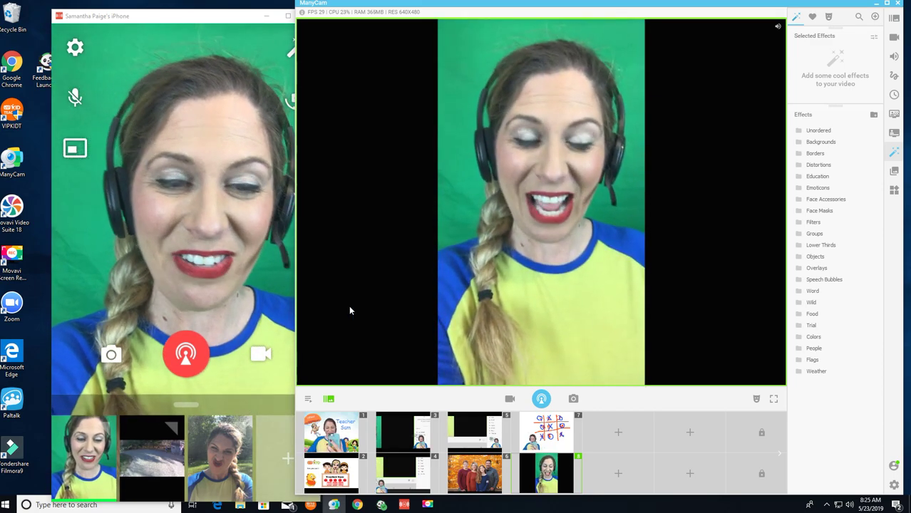
pyautogui.click(335, 427)
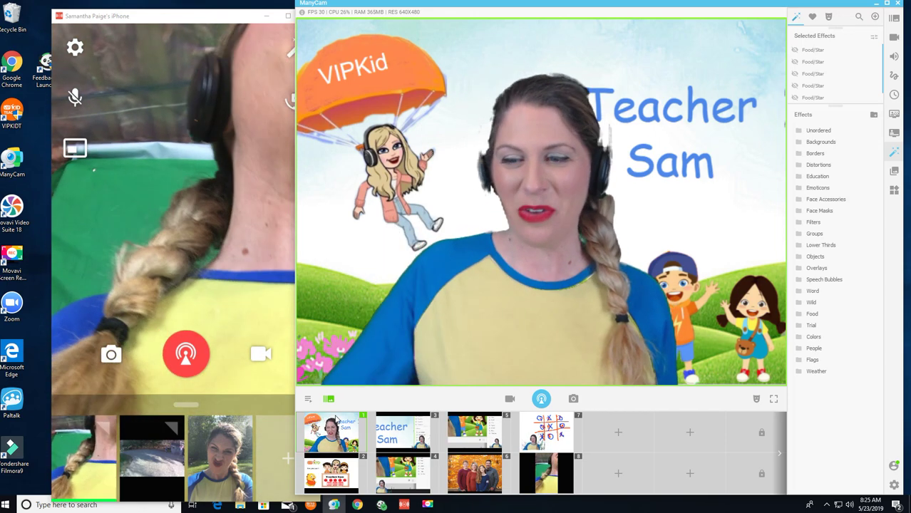
pyautogui.click(426, 506)
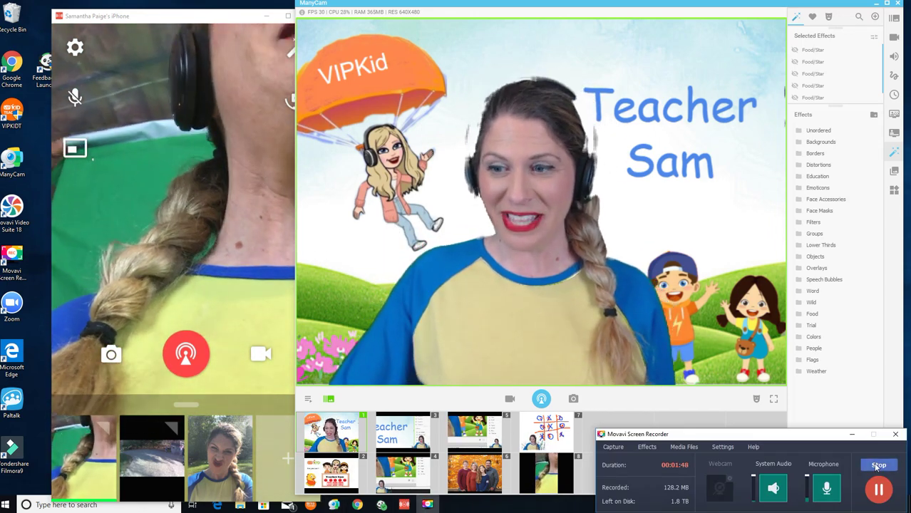